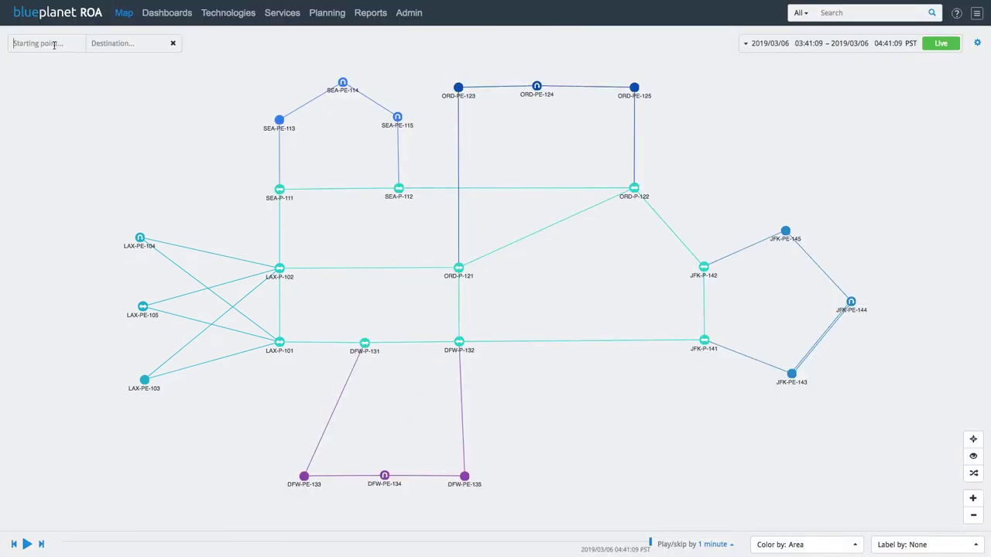
- Trace the path from ORD-PE-124 to LAX-PE-104 on the network map and fit the whole topology in view
{"action": "type", "text": "ord"}
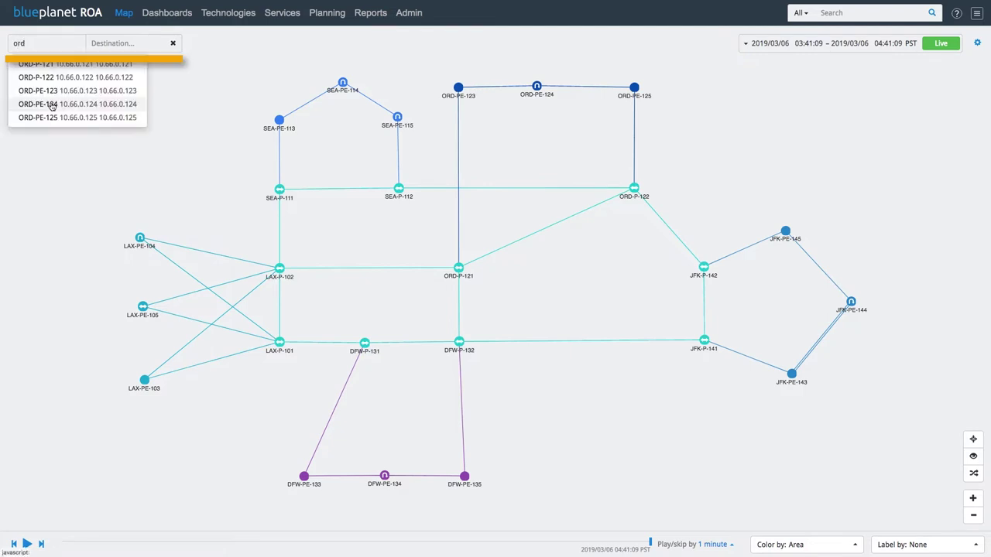
{"action": "left_click", "coordinate": [52, 106]}
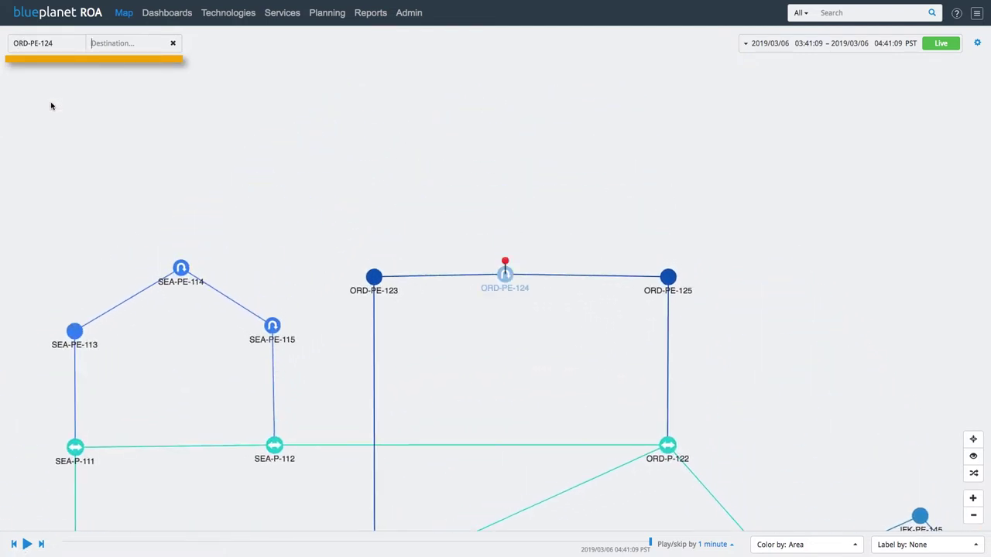
{"action": "type", "text": "lax"}
{"action": "left_click", "coordinate": [128, 101]}
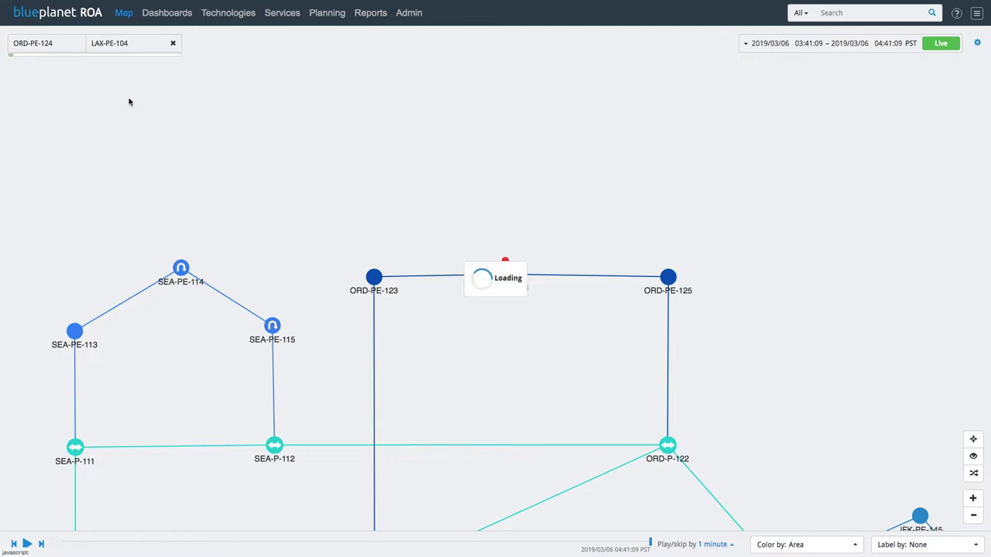
{"action": "left_click", "coordinate": [974, 440]}
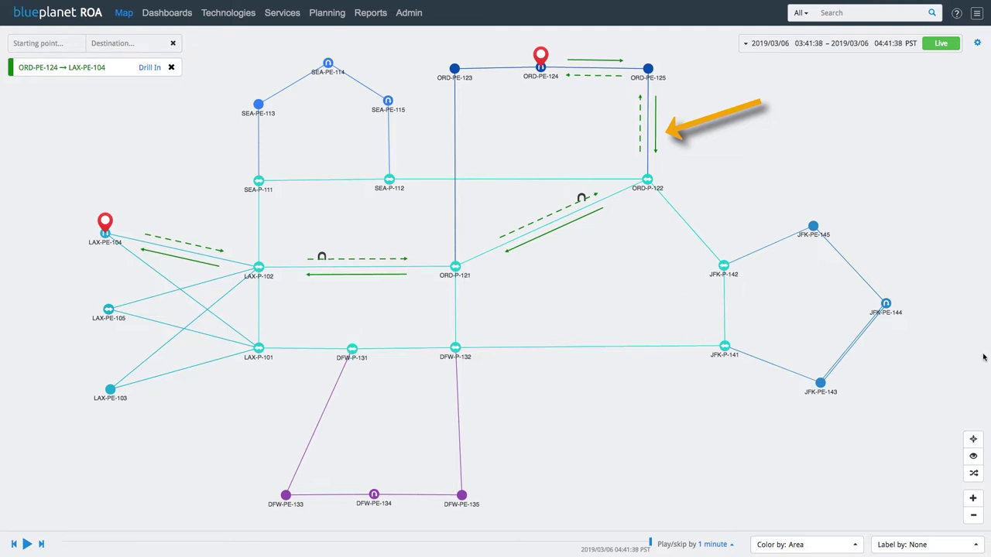
{"action": "left_click", "coordinate": [559, 219]}
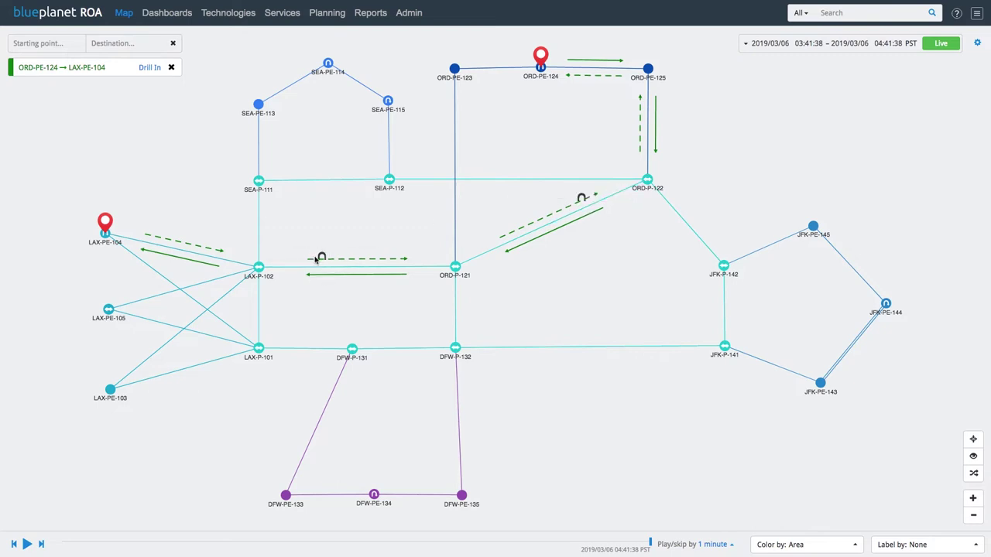
- Set the map's time range to 2019/03/06 02:50:39 through 2019/03/06 03:20:39 PST
{"action": "left_click", "coordinate": [744, 44]}
{"action": "left_click", "coordinate": [772, 43]}
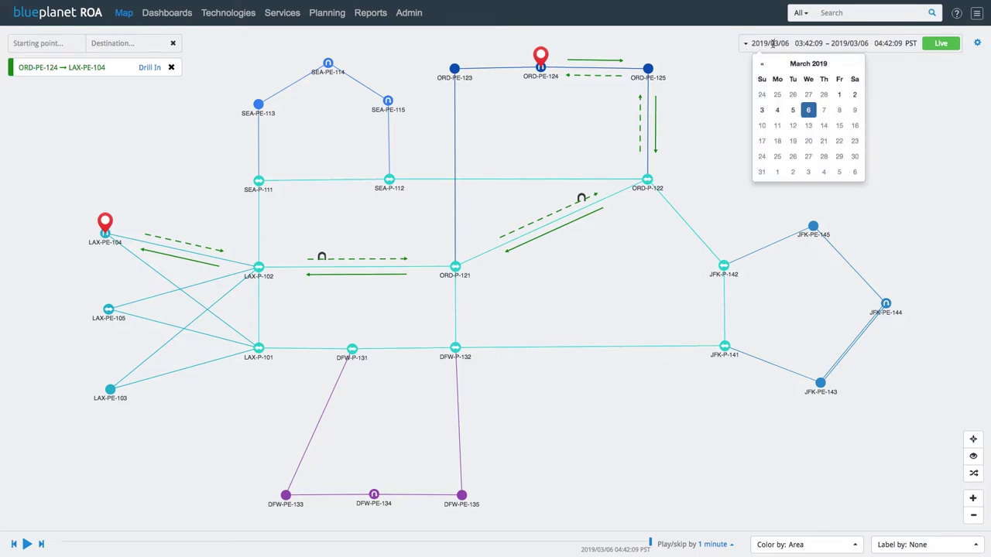
{"action": "left_click", "coordinate": [806, 43]}
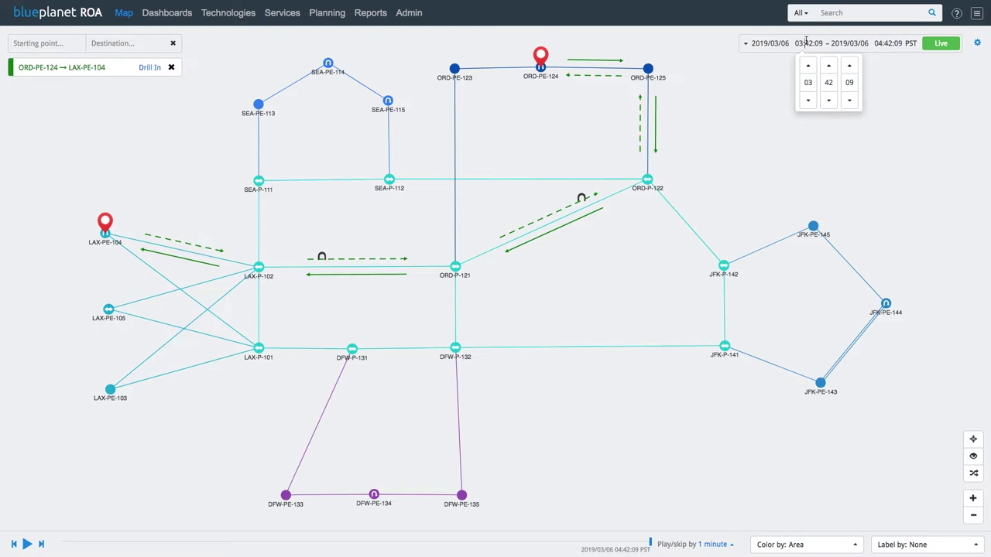
{"action": "left_click", "coordinate": [744, 47]}
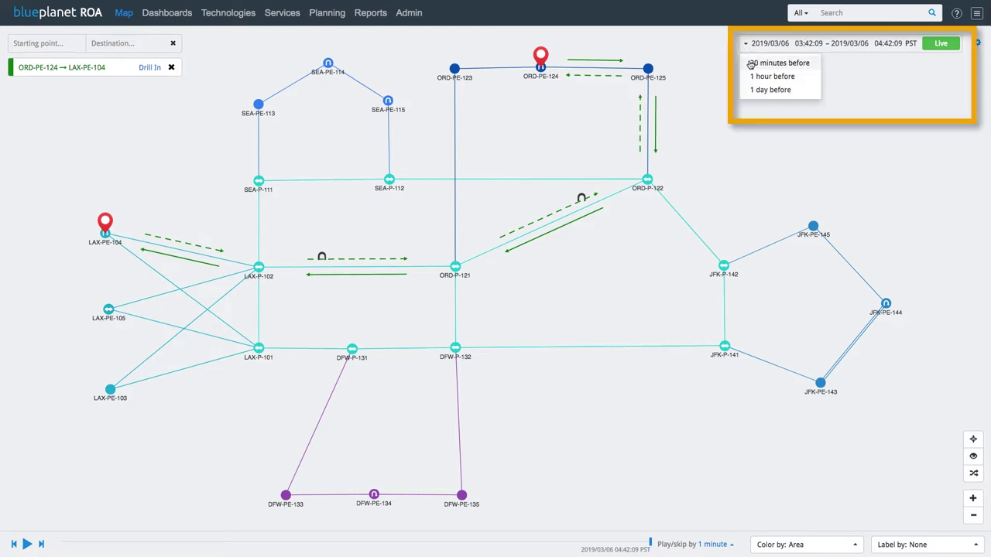
{"action": "left_click", "coordinate": [752, 75]}
{"action": "left_click", "coordinate": [896, 43]}
{"action": "type", "text": "20"}
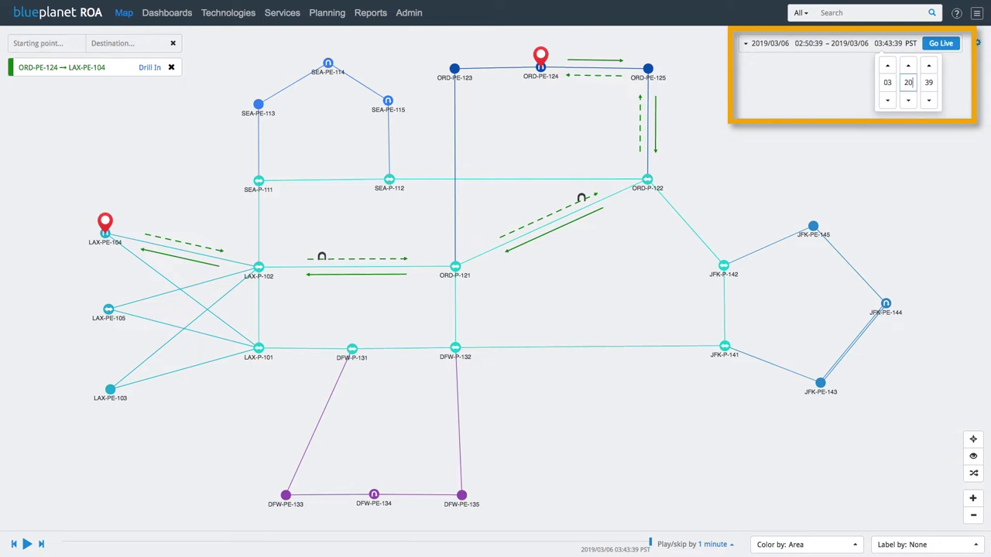
{"action": "left_click", "coordinate": [930, 49]}
{"action": "left_click", "coordinate": [927, 47]}
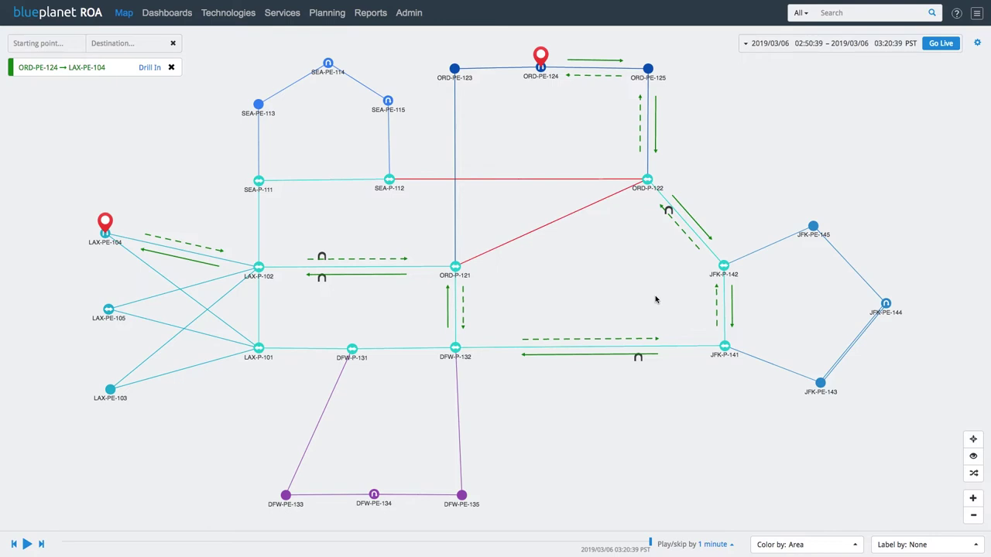
- Drill into the details of the ORD-PE-124 to LAX-PE-104 path
{"action": "left_click", "coordinate": [154, 68]}
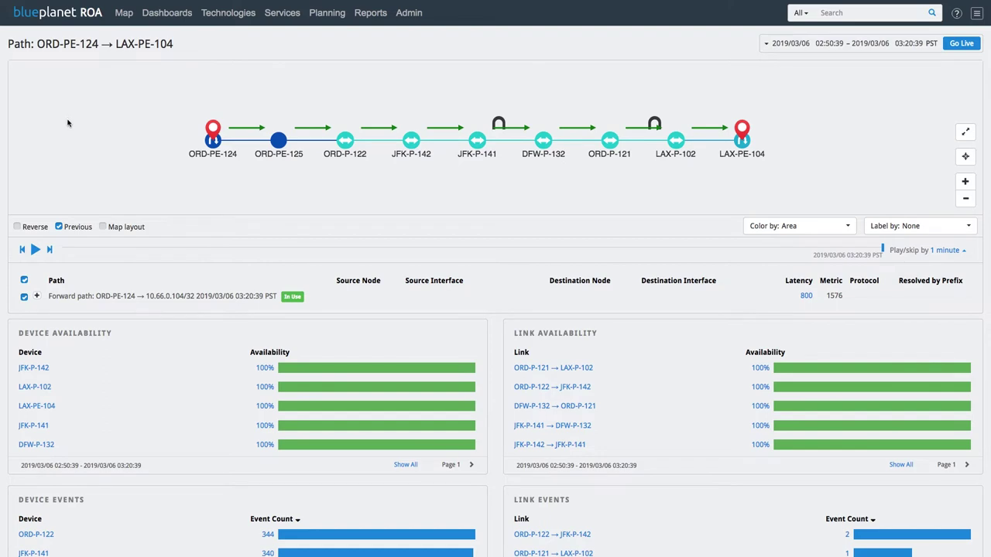
{"action": "scroll", "coordinate": [67, 126], "scroll_direction": "down", "scroll_amount": 1}
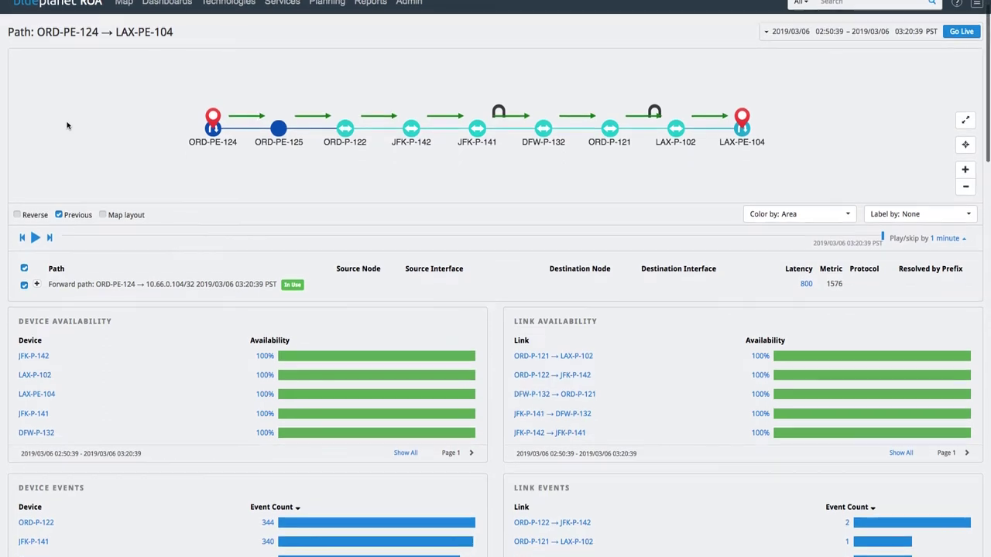
{"action": "scroll", "coordinate": [67, 126], "scroll_direction": "up", "scroll_amount": 1}
- Label the links in the path diagram by Latency and color them by Utilization
{"action": "left_click", "coordinate": [918, 226]}
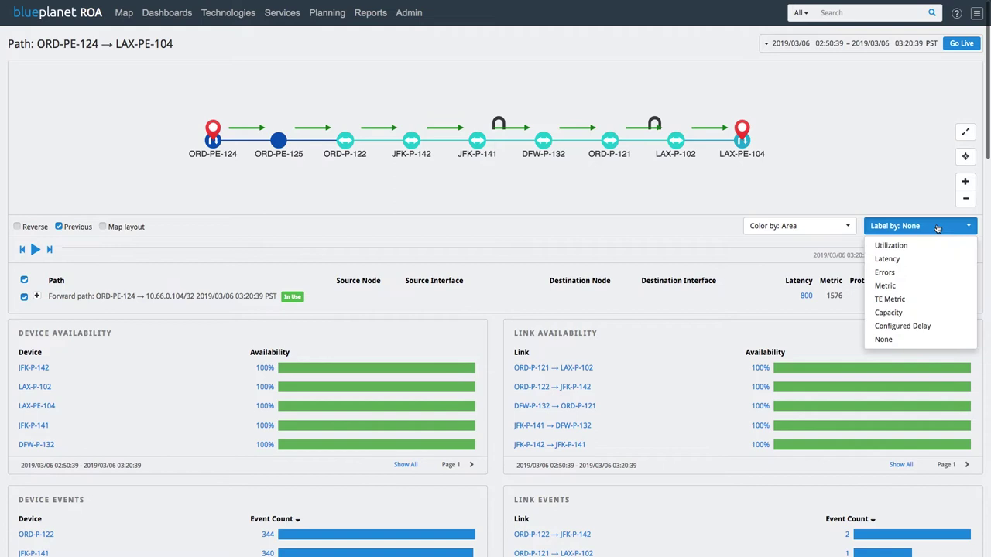
{"action": "left_click", "coordinate": [920, 259]}
{"action": "left_click", "coordinate": [800, 226]}
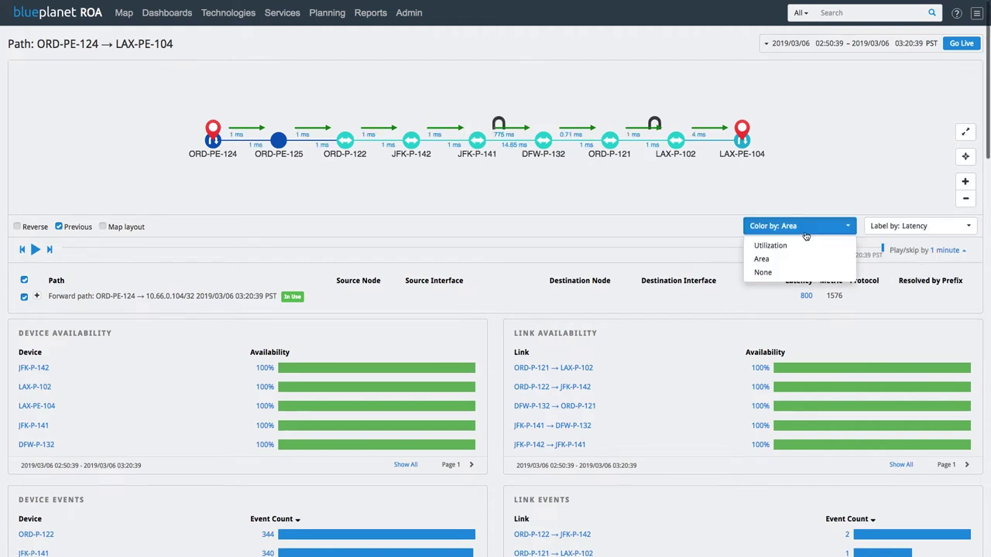
{"action": "left_click", "coordinate": [805, 240]}
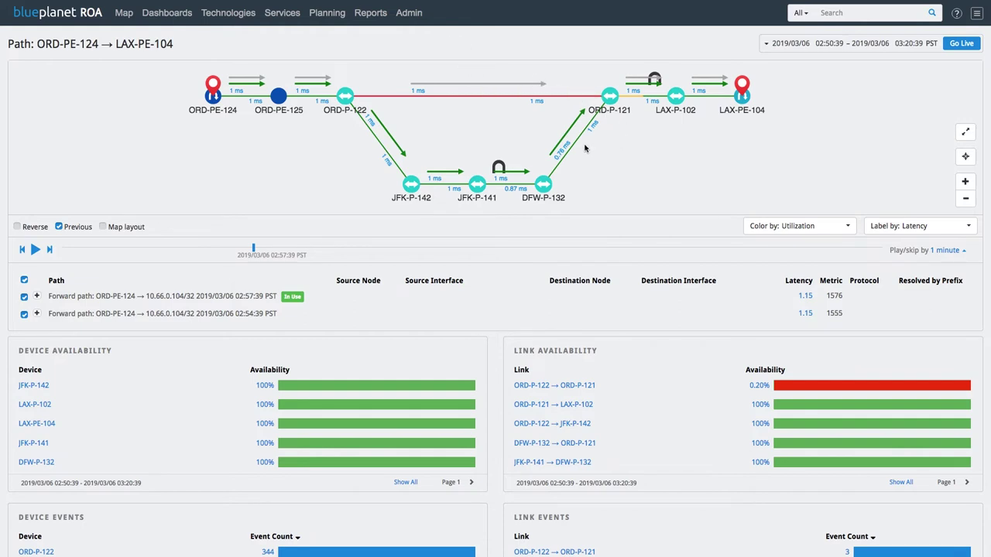
- Play back the path history and pause it at 2019/03/06 03:08:39 PST
{"action": "key", "text": "space"}
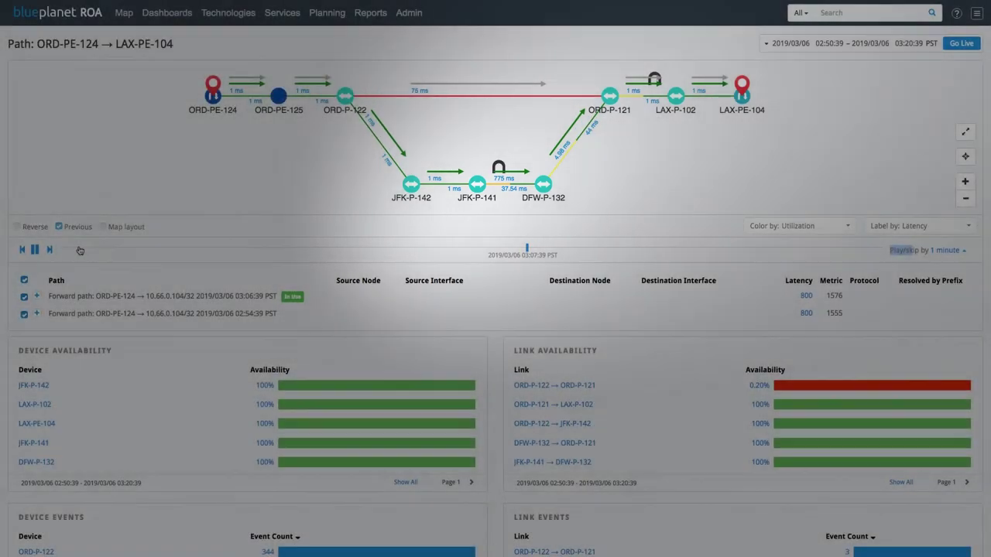
{"action": "left_click", "coordinate": [34, 250]}
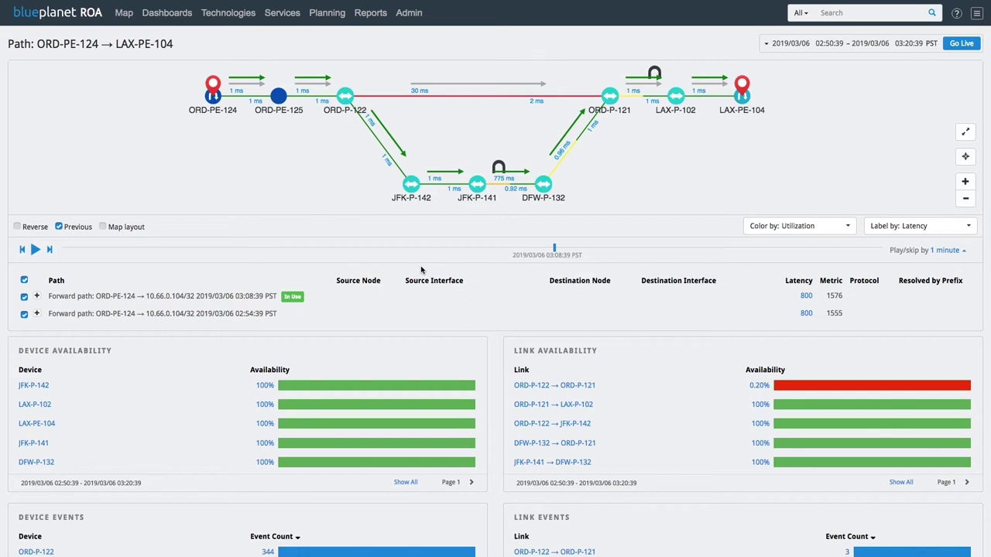
- Examine device and link availability, event counts and the outbound utilization of the top links against their baselines
{"action": "scroll", "coordinate": [422, 269], "scroll_direction": "down", "scroll_amount": 2}
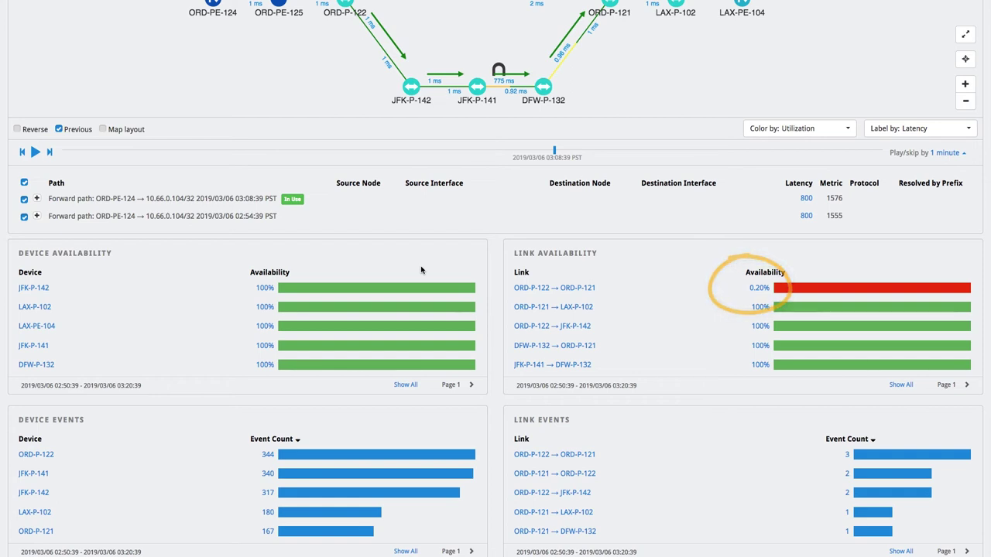
{"action": "scroll", "coordinate": [421, 271], "scroll_direction": "down", "scroll_amount": 2}
{"action": "scroll", "coordinate": [421, 270], "scroll_direction": "down", "scroll_amount": 1}
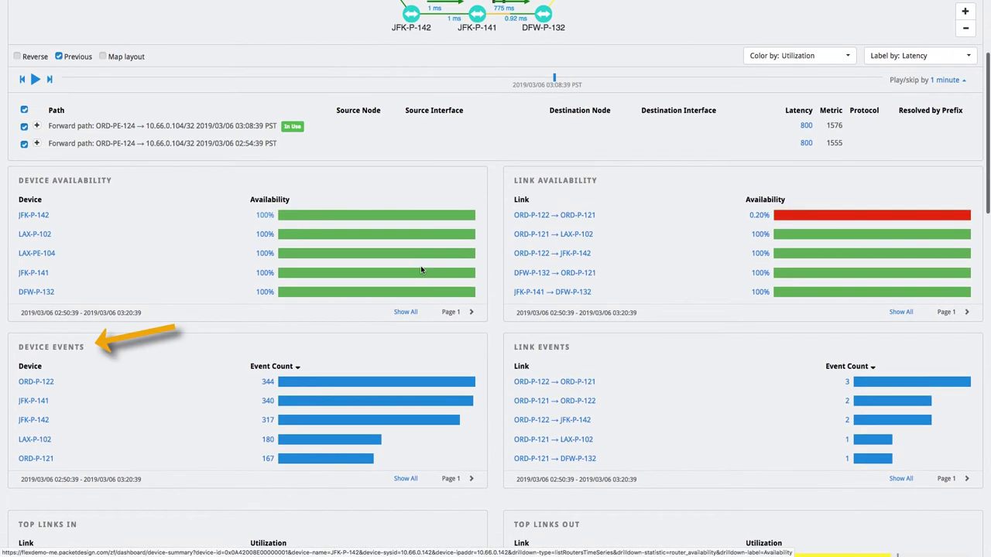
{"action": "scroll", "coordinate": [421, 270], "scroll_direction": "down", "scroll_amount": 5}
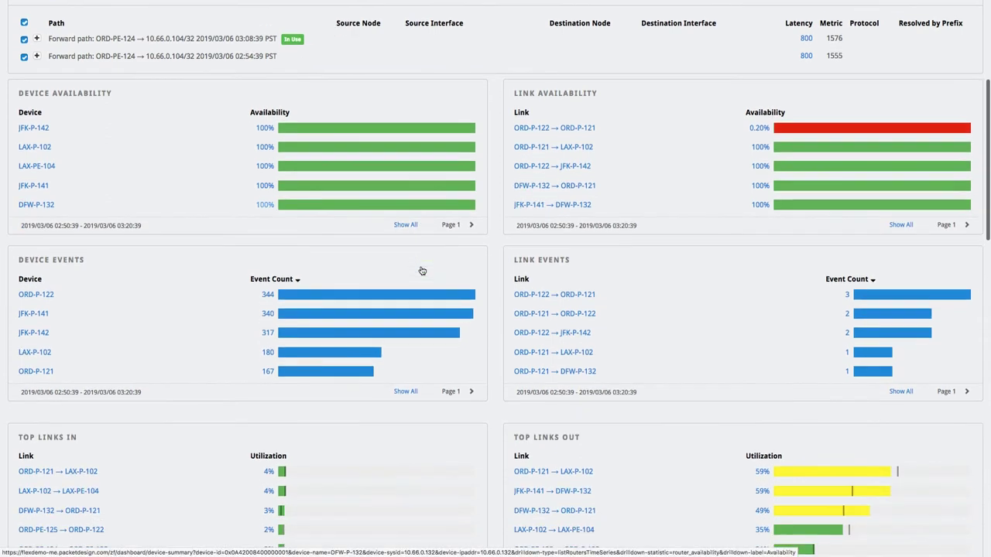
{"action": "scroll", "coordinate": [421, 271], "scroll_direction": "down", "scroll_amount": 1}
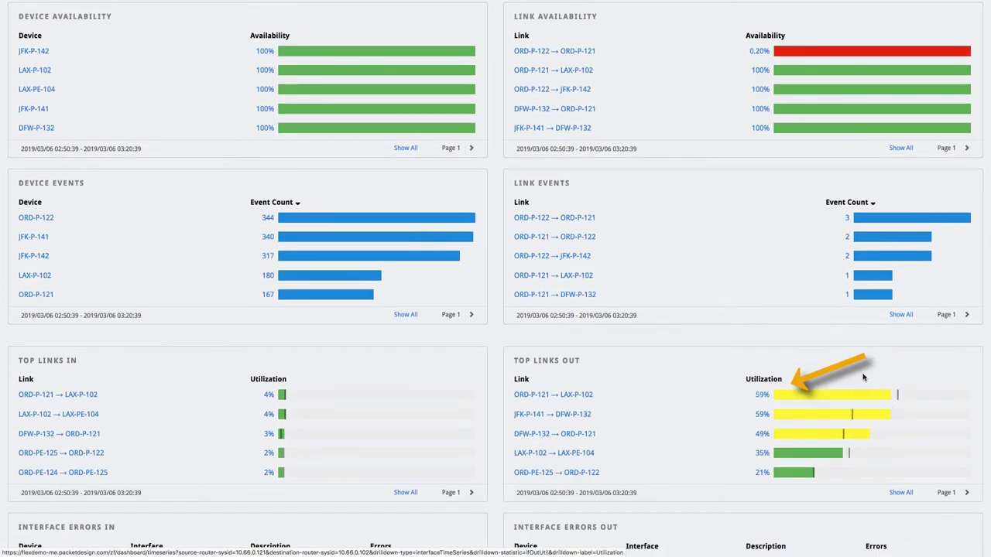
{"action": "mouse_move", "coordinate": [856, 398]}
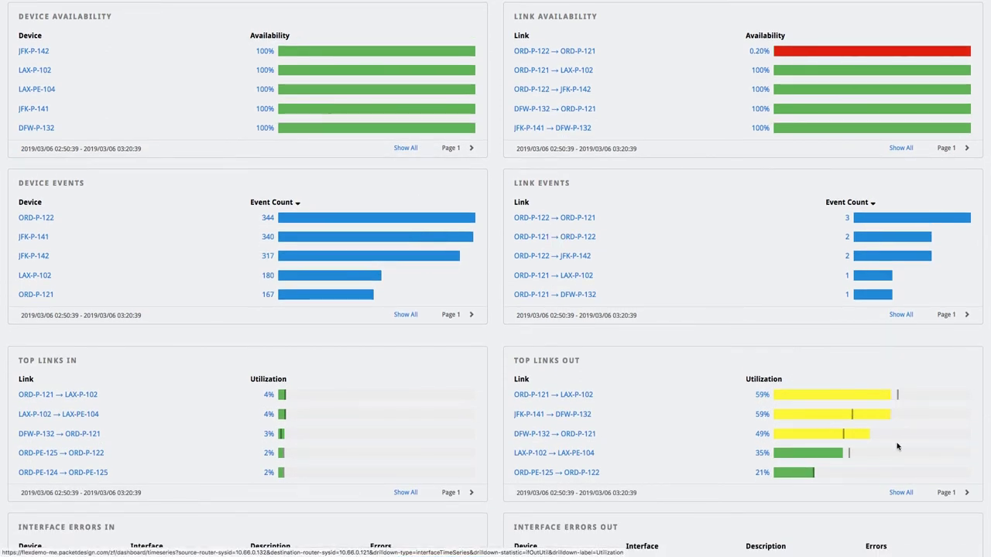
{"action": "mouse_move", "coordinate": [879, 421]}
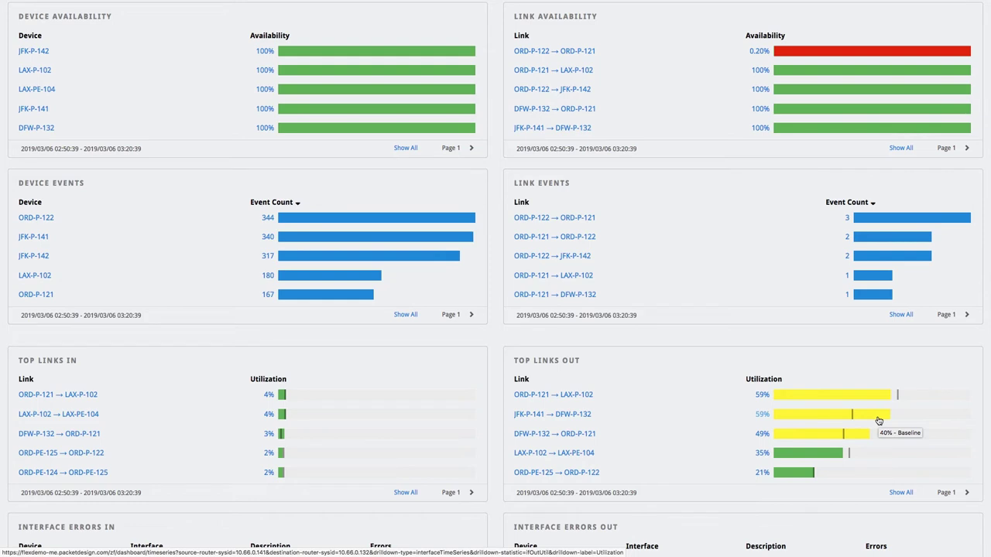
- Examine the path's interface errors, CPU utilization and latency tests, checking the R124toR104UdpJitter latency against its baseline
{"action": "scroll", "coordinate": [444, 277], "scroll_direction": "down", "scroll_amount": 4}
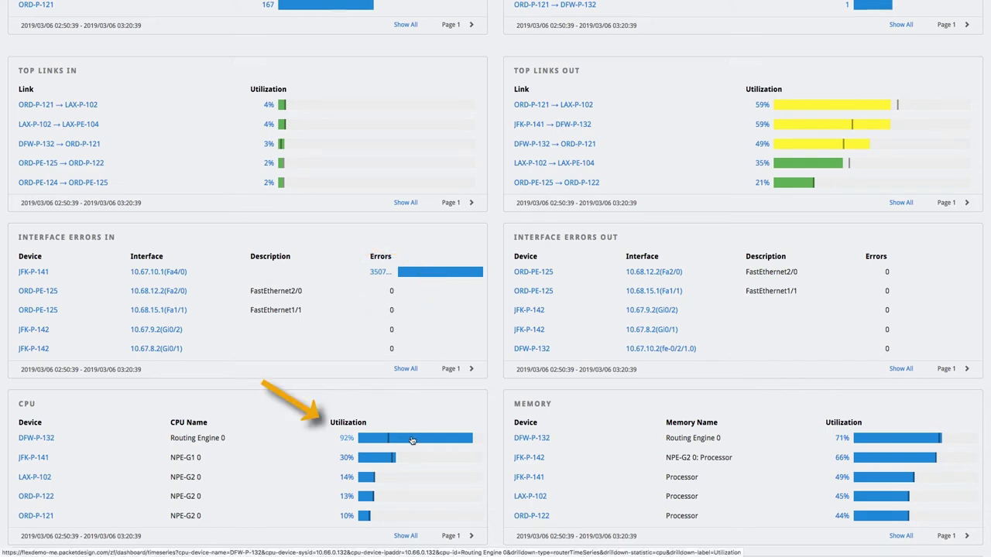
{"action": "mouse_move", "coordinate": [412, 440]}
{"action": "scroll", "coordinate": [800, 368], "scroll_direction": "down", "scroll_amount": 3}
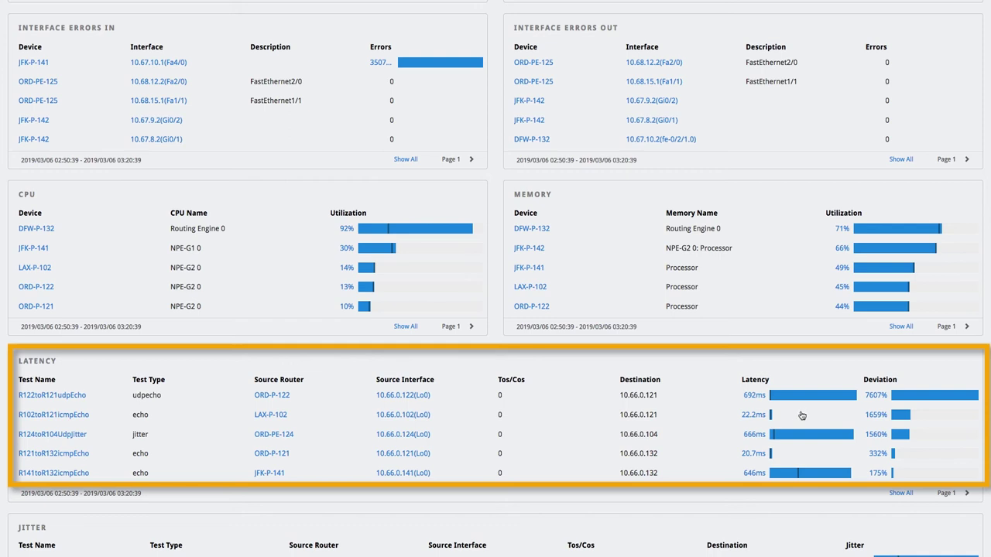
{"action": "mouse_move", "coordinate": [798, 421]}
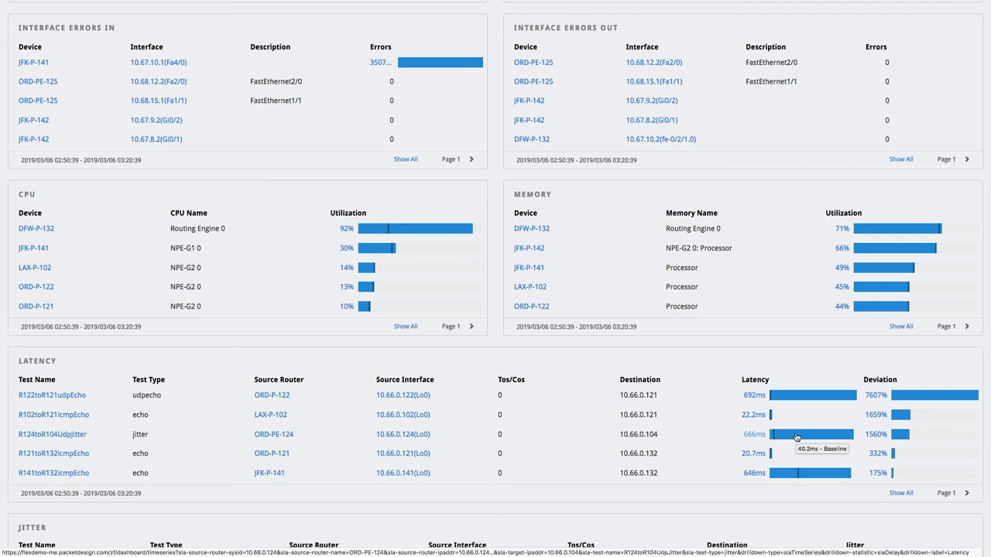
{"action": "left_click", "coordinate": [796, 438]}
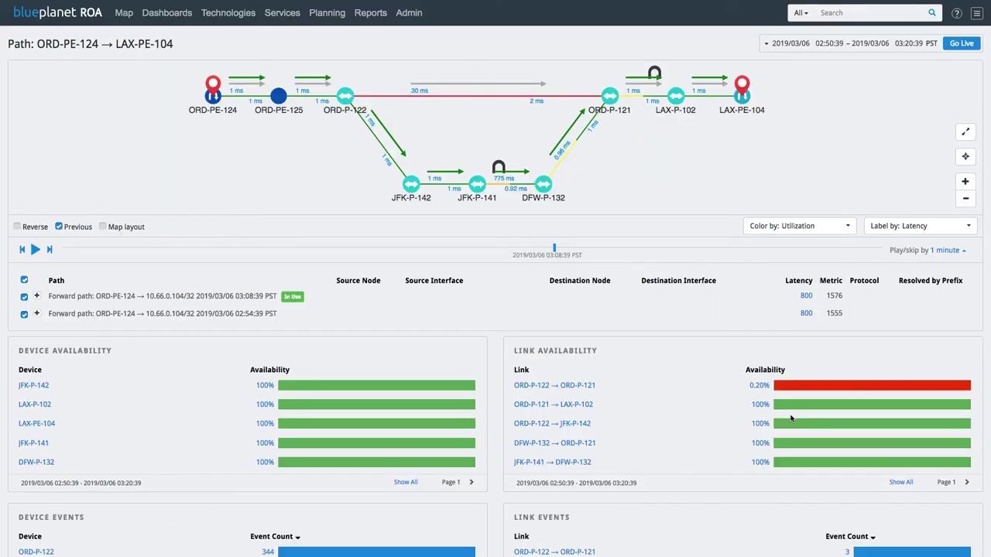